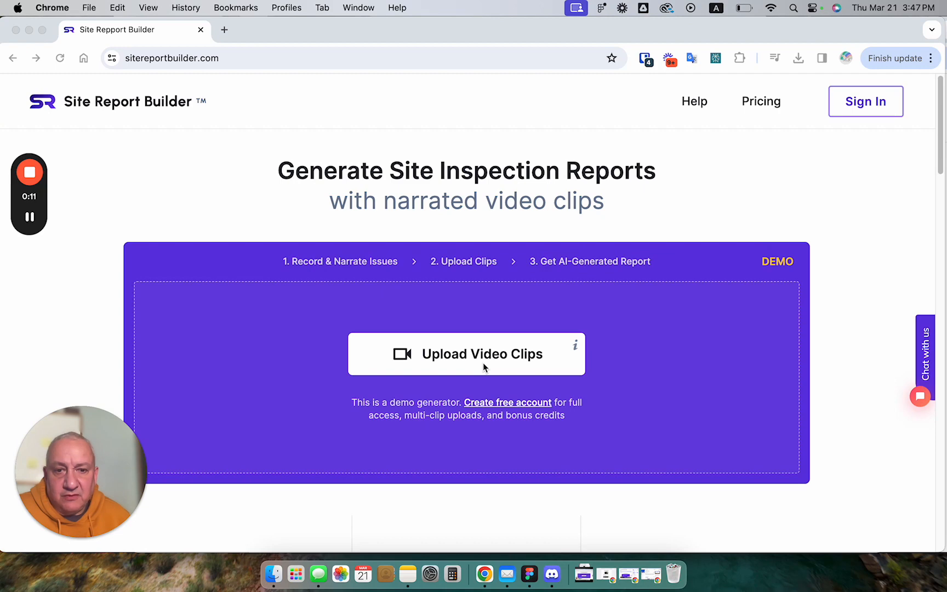
Switch to Finder and preview the clips IMG_2521.MOV and IMG_2528.MOV from the Site inspection video folder
left_click(273, 574)
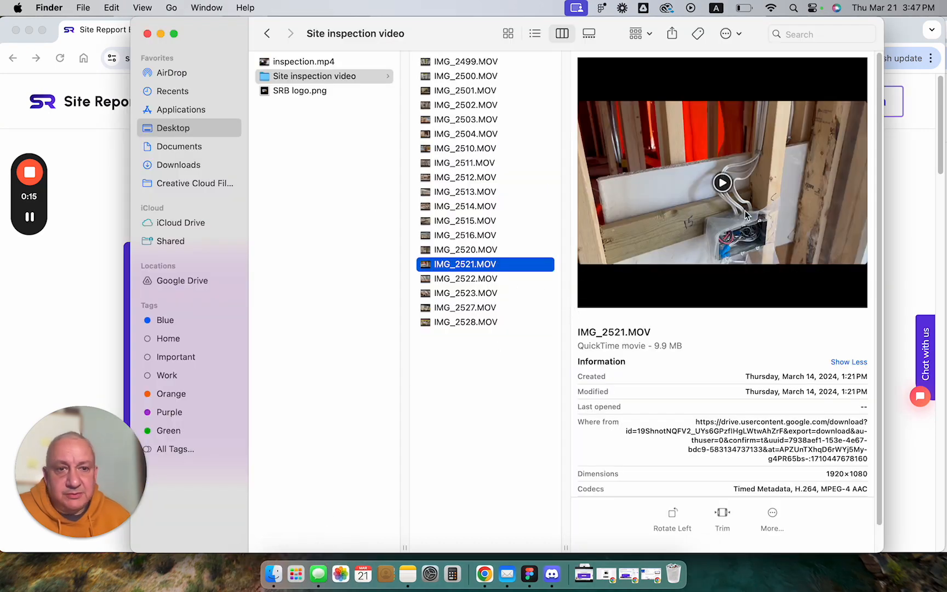
left_click(722, 184)
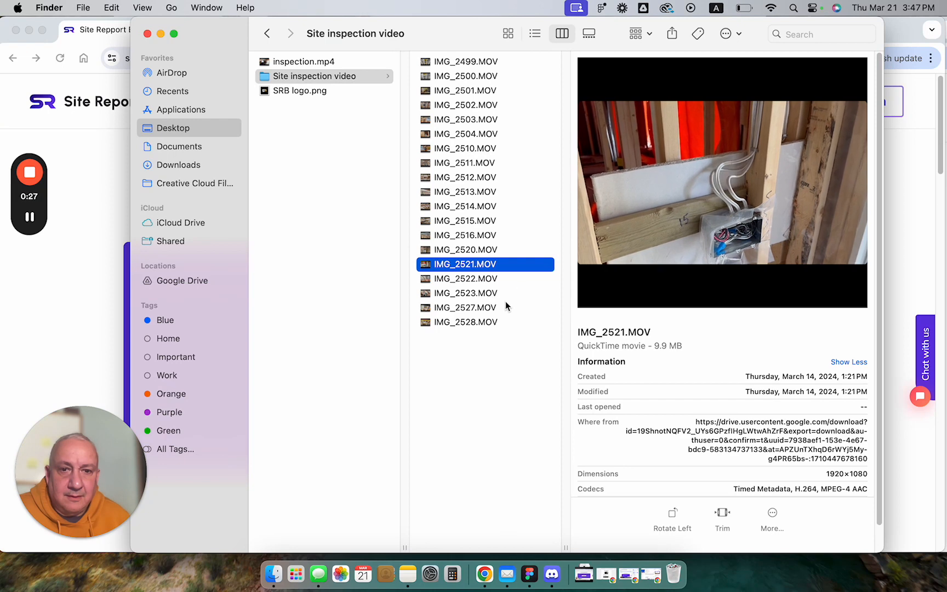
left_click(497, 322)
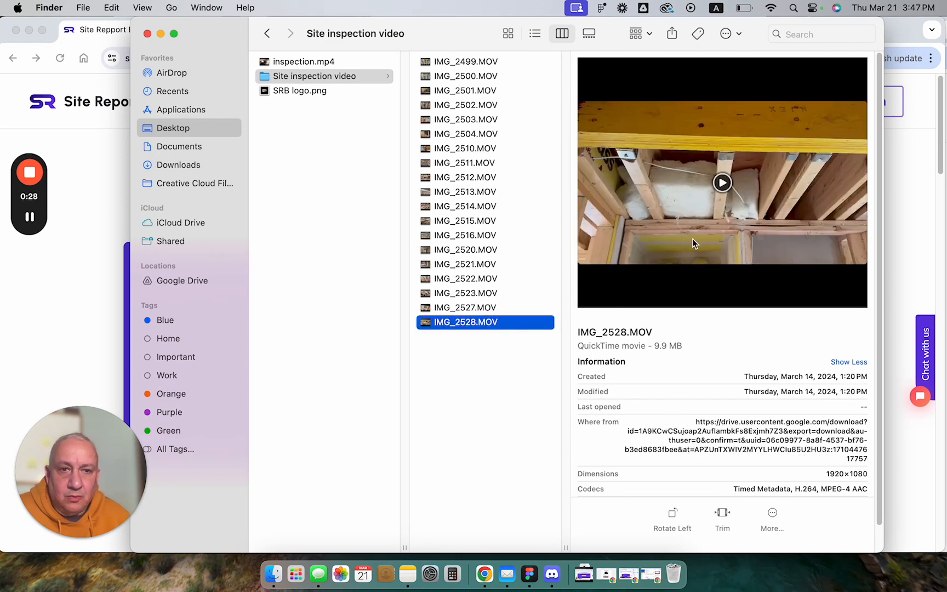
left_click(722, 183)
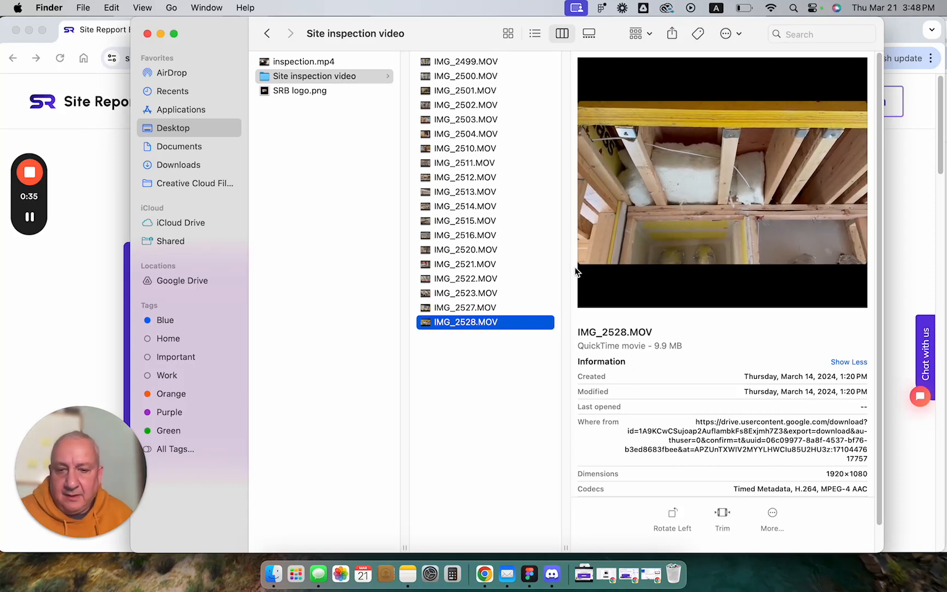
Upload IMG_2516.MOV, IMG_2520.MOV, IMG_2521.MOV and IMG_2528.MOV together from Finder to the Site Report Builder demo generator
left_click(484, 266, "super")
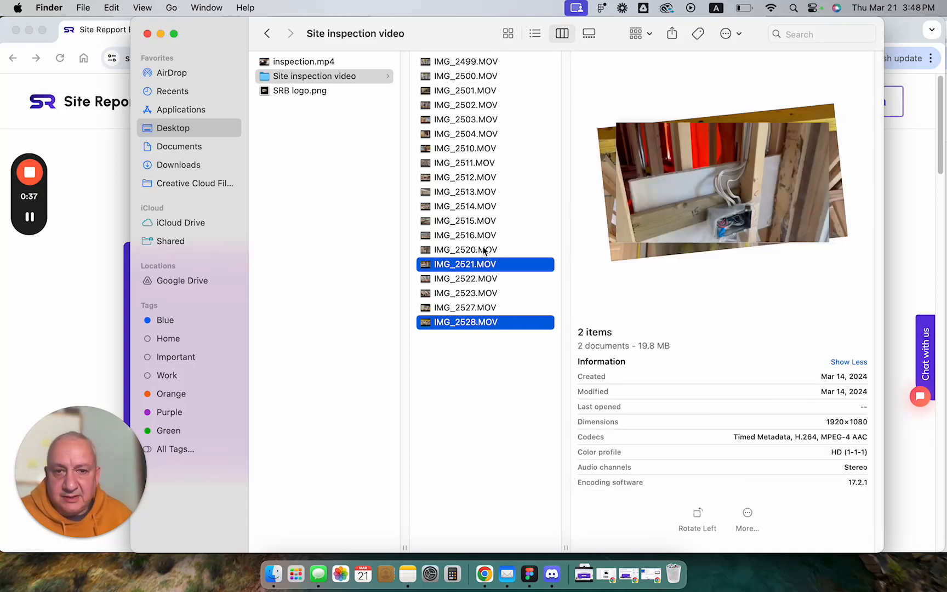
left_click(483, 251, "super")
left_click(484, 236, "super")
left_click_drag(617, 35, 935, 35)
left_click_drag(812, 237, 310, 310)
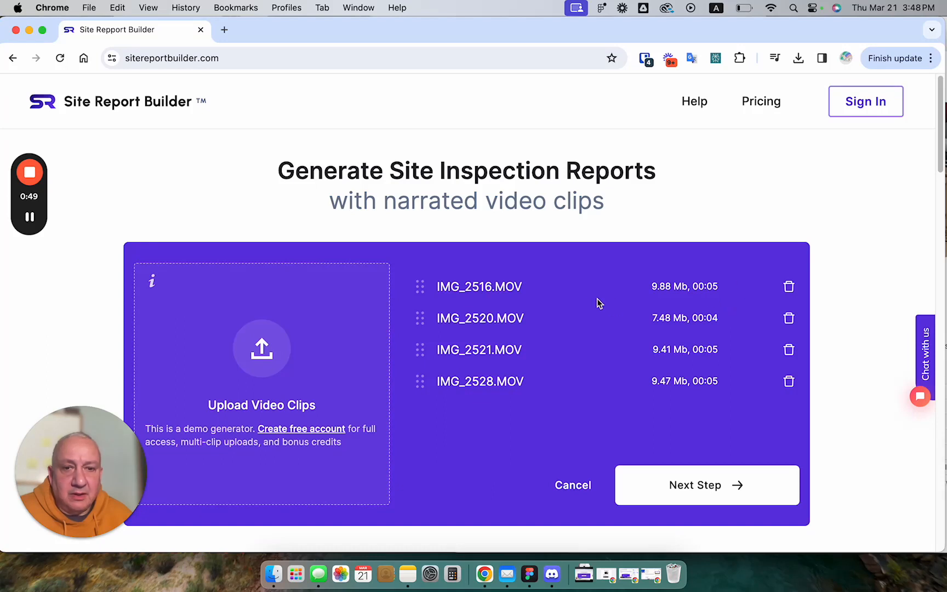
Remove the middle still image from each of the four uploaded clips, then close the image preview
left_click(493, 290)
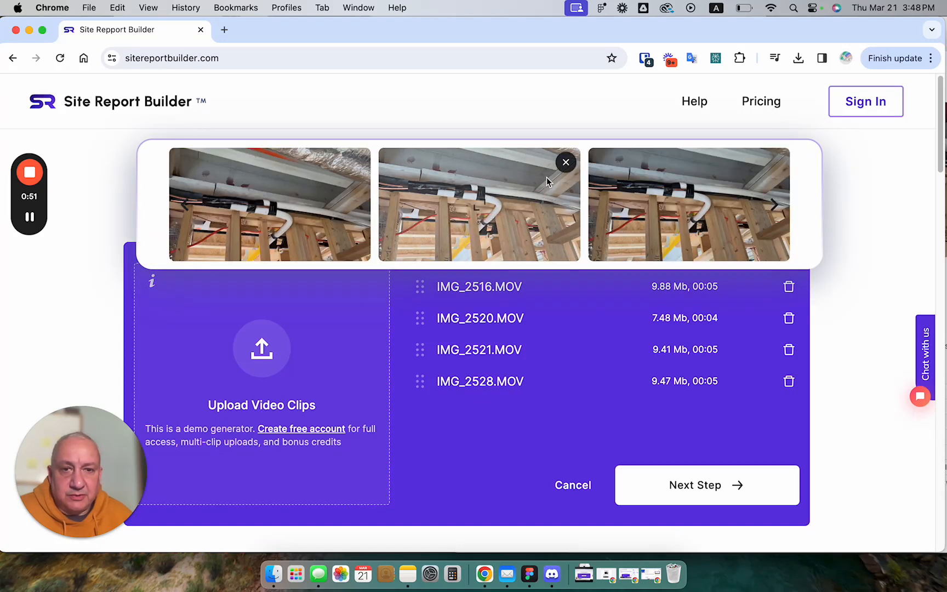
left_click(565, 162)
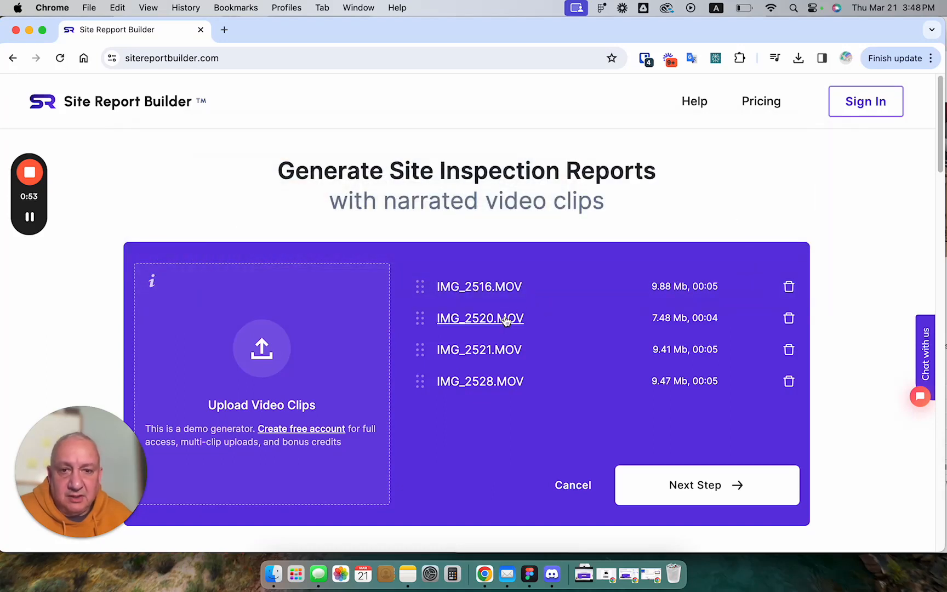
left_click(506, 319)
left_click(567, 198)
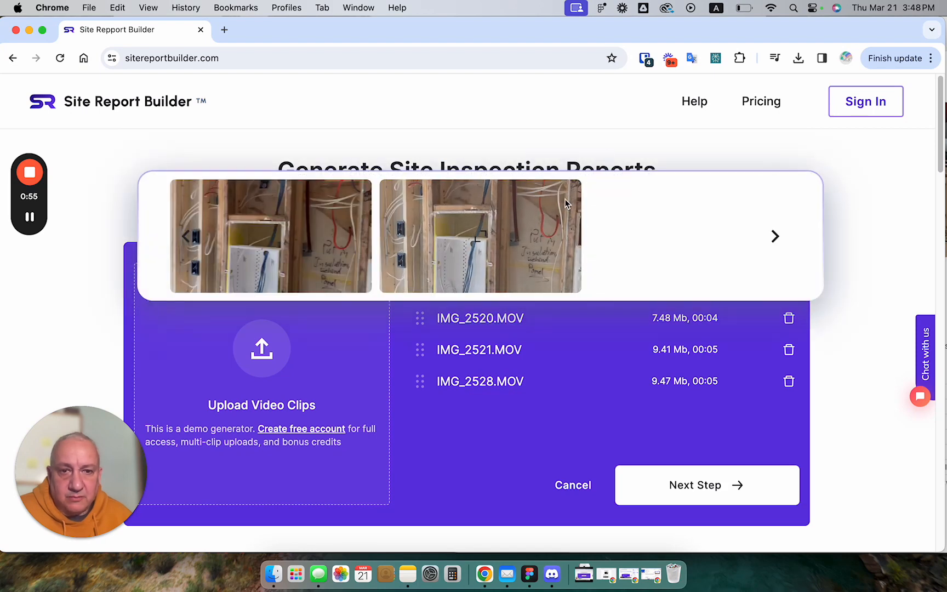
left_click(499, 351)
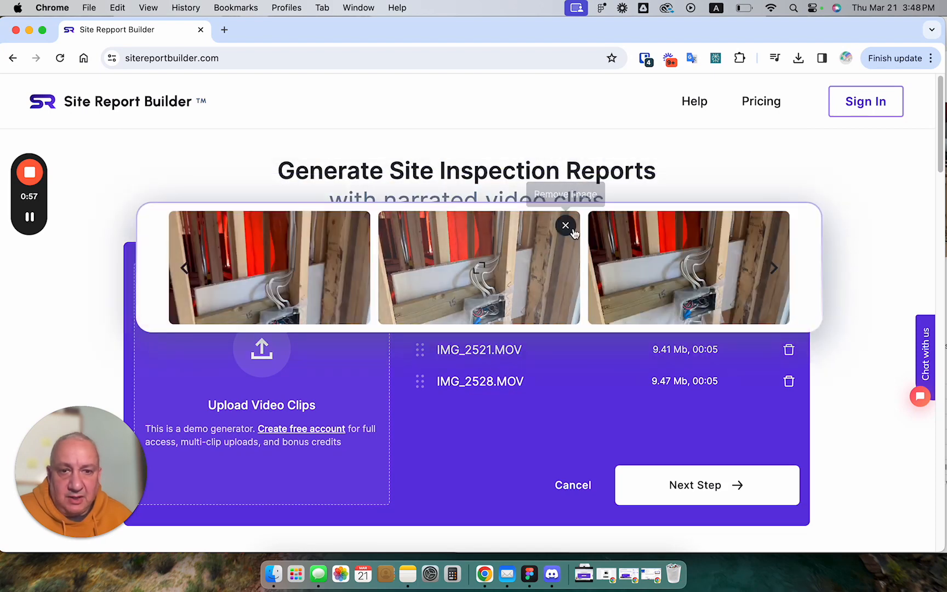
left_click(565, 225)
left_click(515, 383)
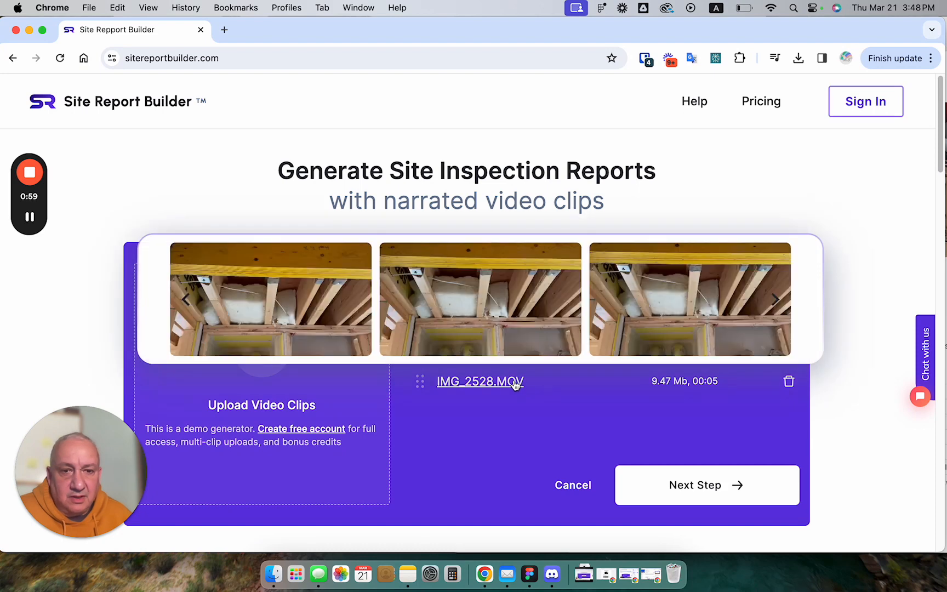
left_click(566, 260)
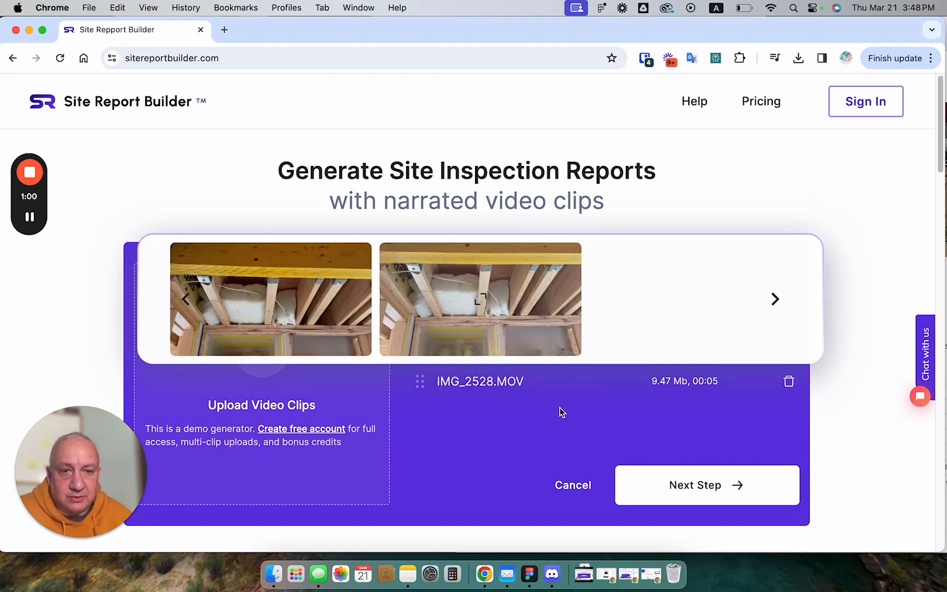
left_click(483, 349)
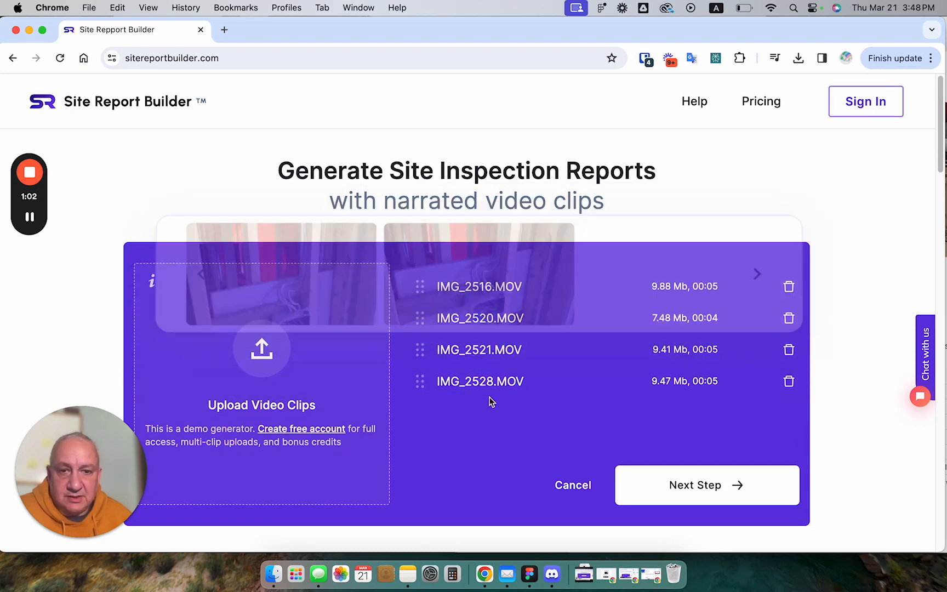
Reorder the clips to IMG_2521.MOV, IMG_2520.MOV, IMG_2516.MOV, IMG_2528.MOV and proceed to the site visit date and time
left_click(439, 287)
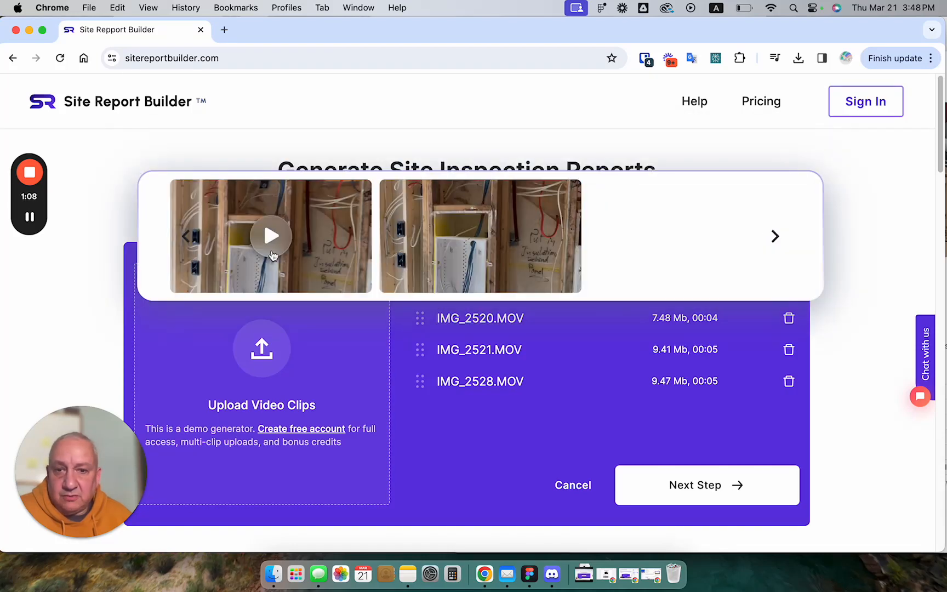
mouse_move(420, 349)
left_mouse_down()
mouse_move(419, 313)
mouse_move(422, 353)
left_mouse_up()
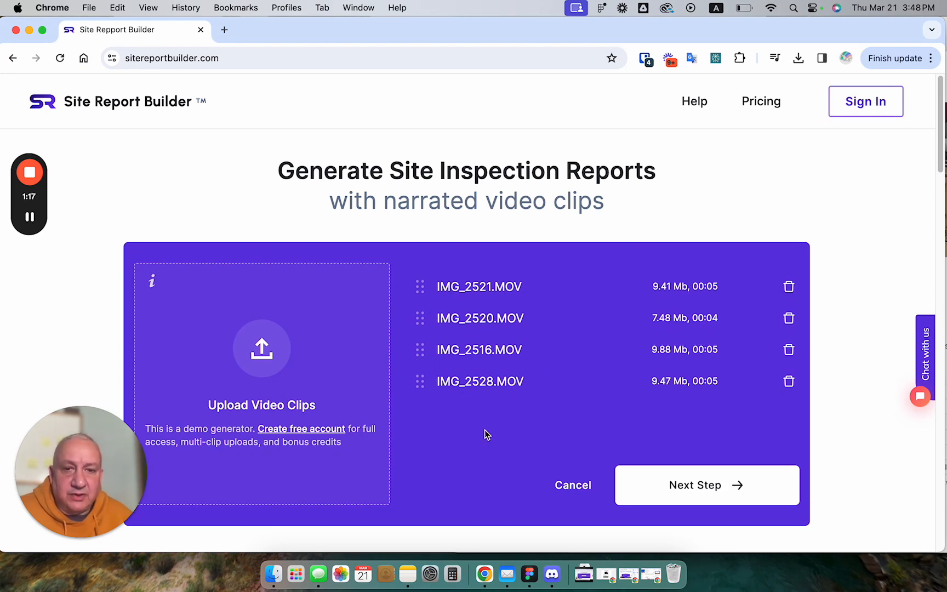
left_click(692, 486)
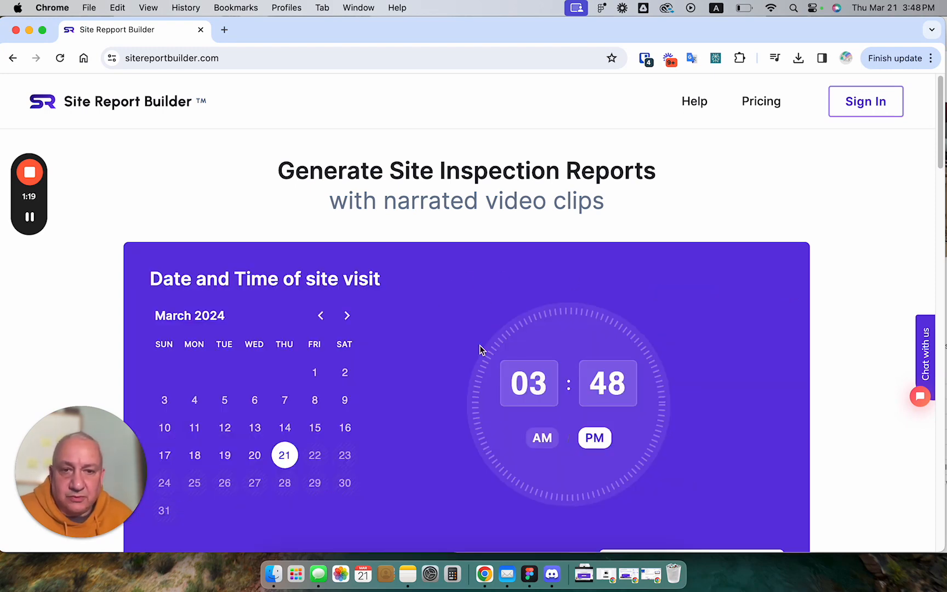
Set the site visit to March 14, 2024 at 01:03 PM and continue to the report header details
left_click(285, 428)
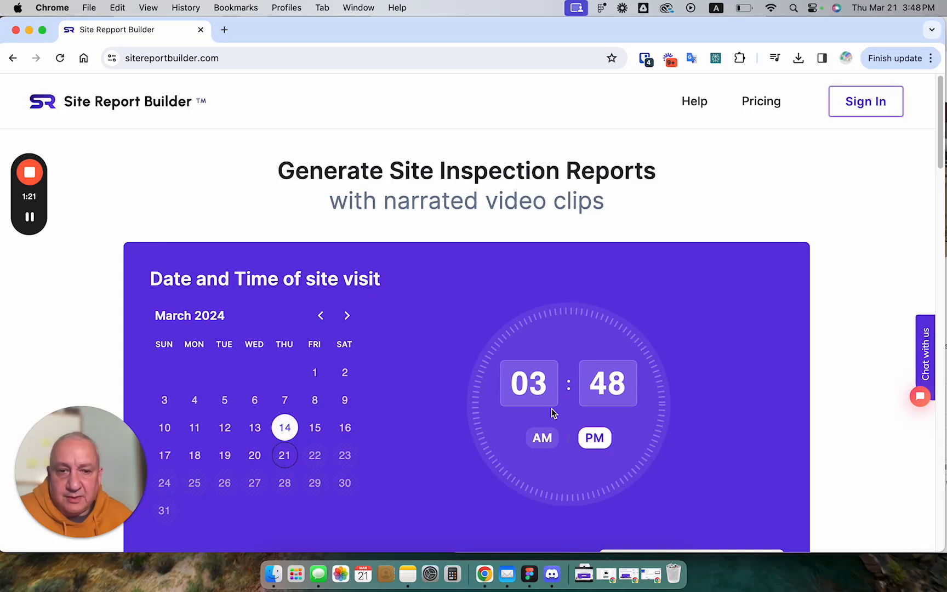
left_click(546, 386)
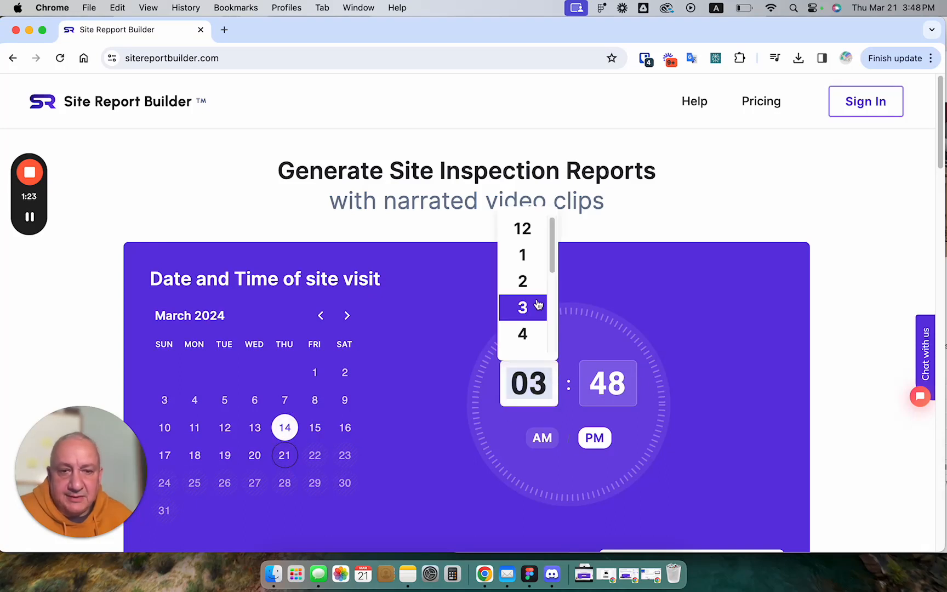
left_click(532, 259)
left_click(608, 403)
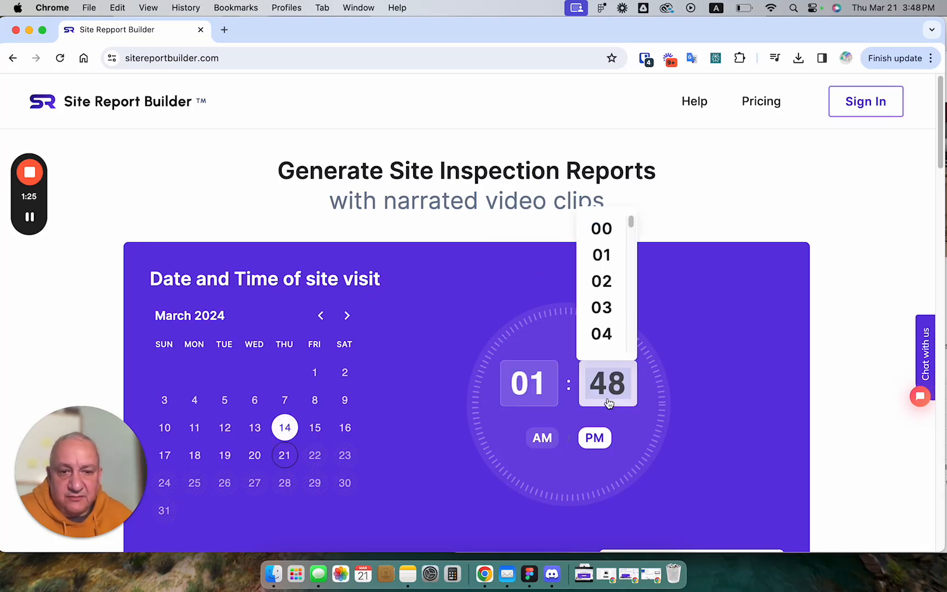
left_click(605, 313)
scroll(689, 420, "down", 1)
scroll(690, 420, "down", 5)
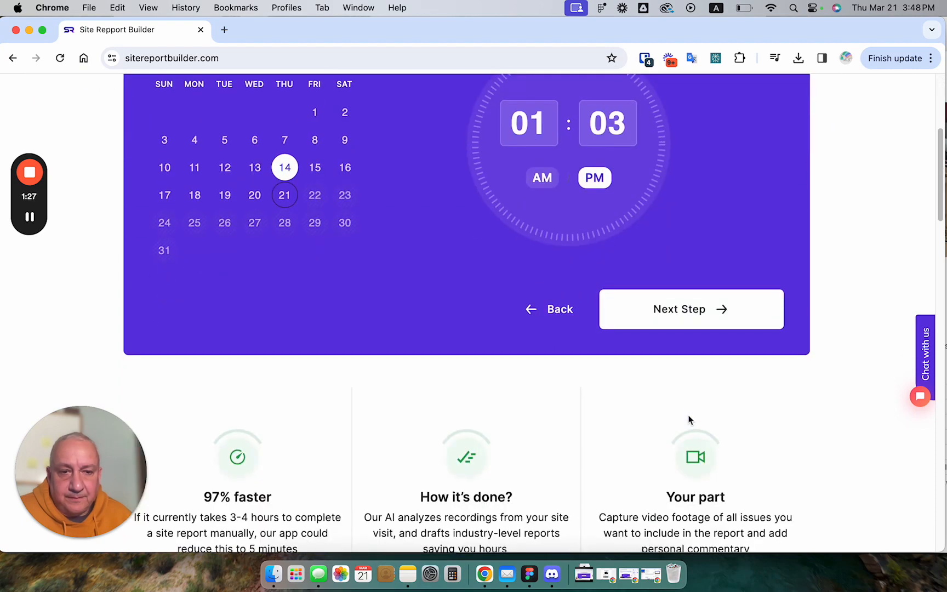
left_click(711, 317)
Enter 2024 ABCD as the report number and fill in the project's address
scroll(424, 300, "up", 5)
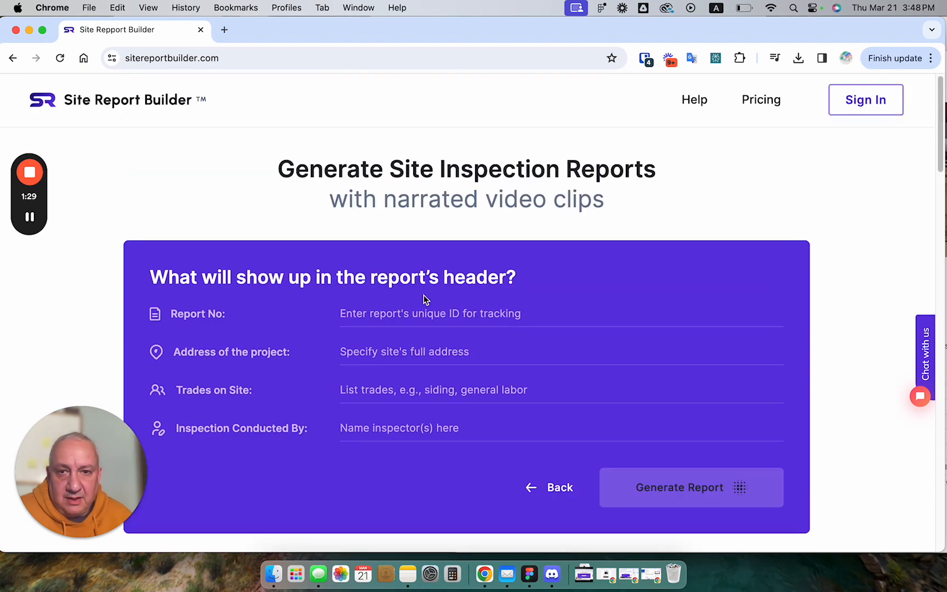
left_click(422, 290)
left_click(430, 342)
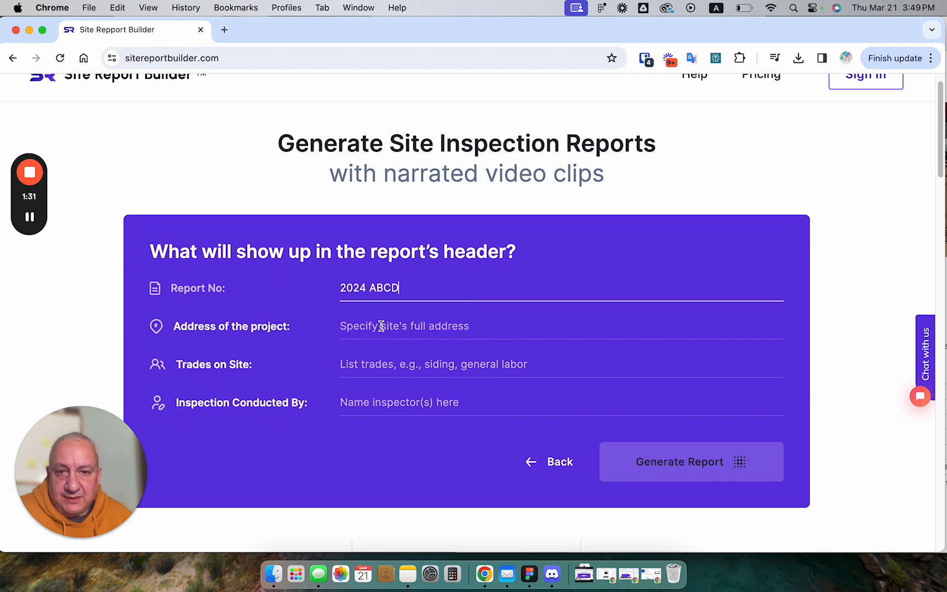
left_click(372, 327)
left_click(439, 377)
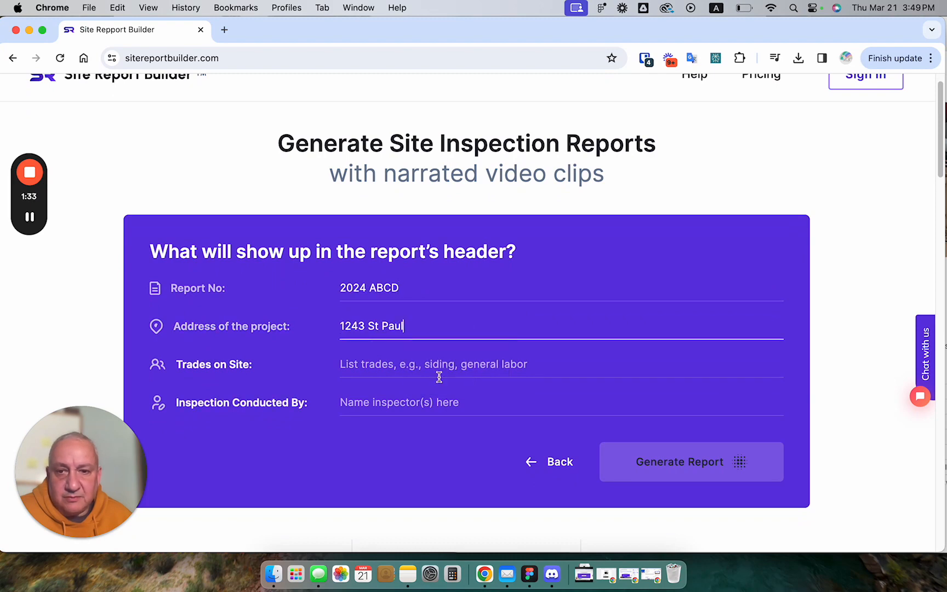
Complete the header with "Siding and general labour" as trades on site plus the inspector's name, and generate the report
left_click(392, 368)
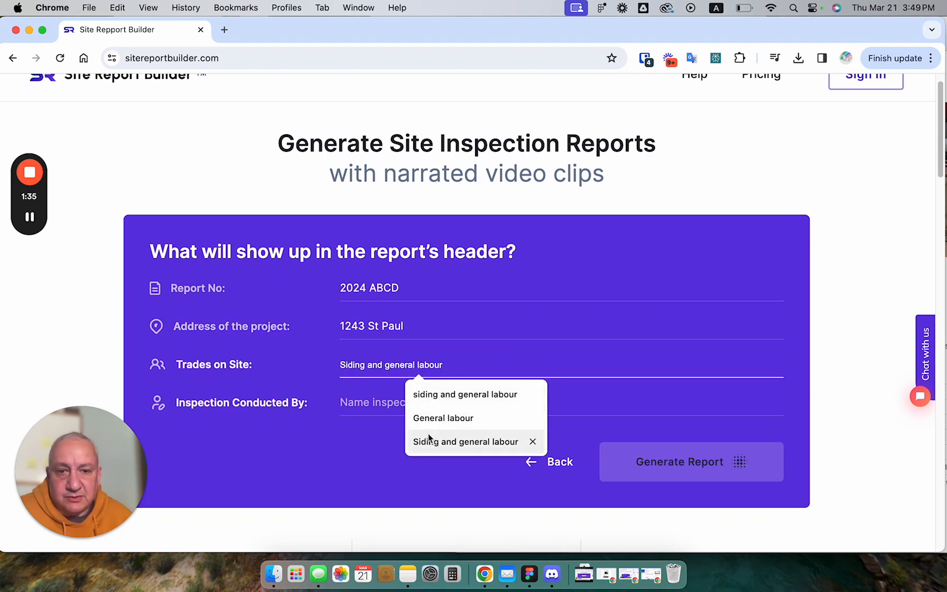
left_click(428, 440)
left_click(403, 407)
left_click(429, 432)
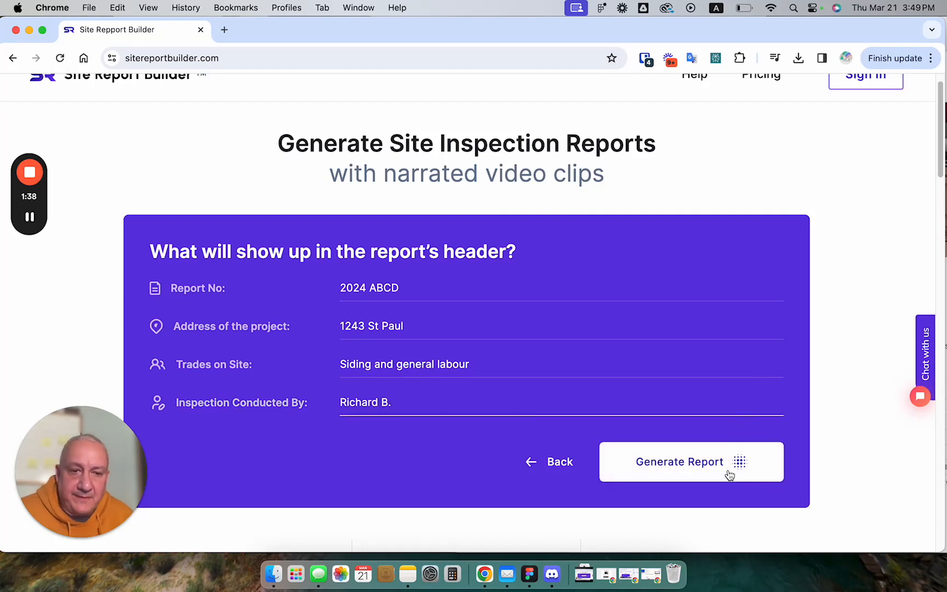
left_click(709, 473)
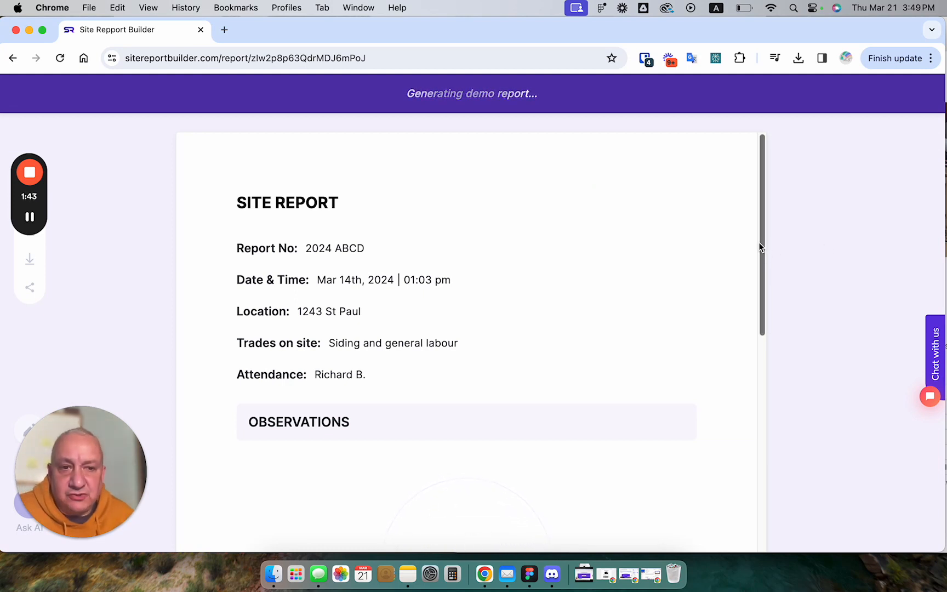
Check the AI text-editing options and the source video clip of the drywall removal and putty packs observation
left_click_drag(758, 251, 742, 306)
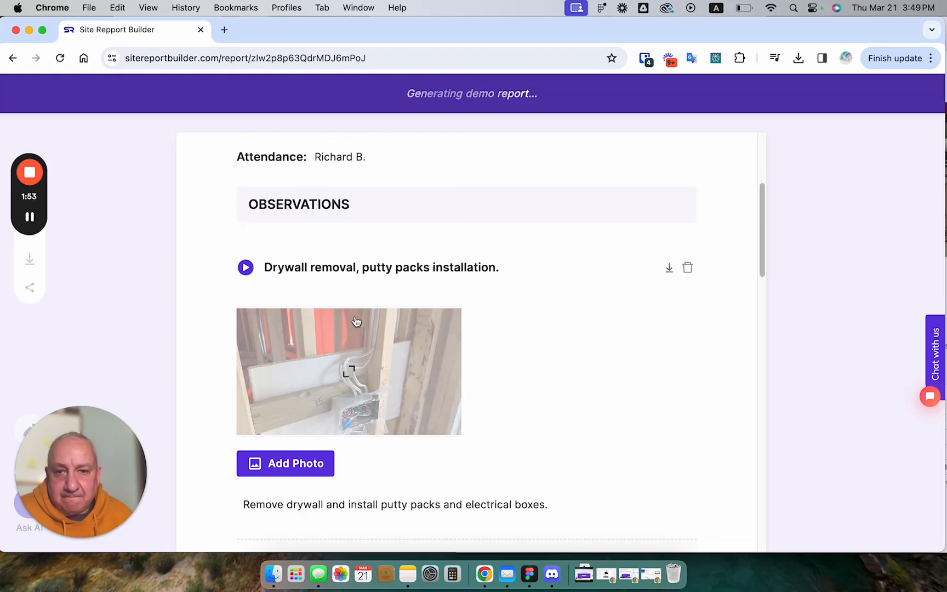
mouse_move(377, 513)
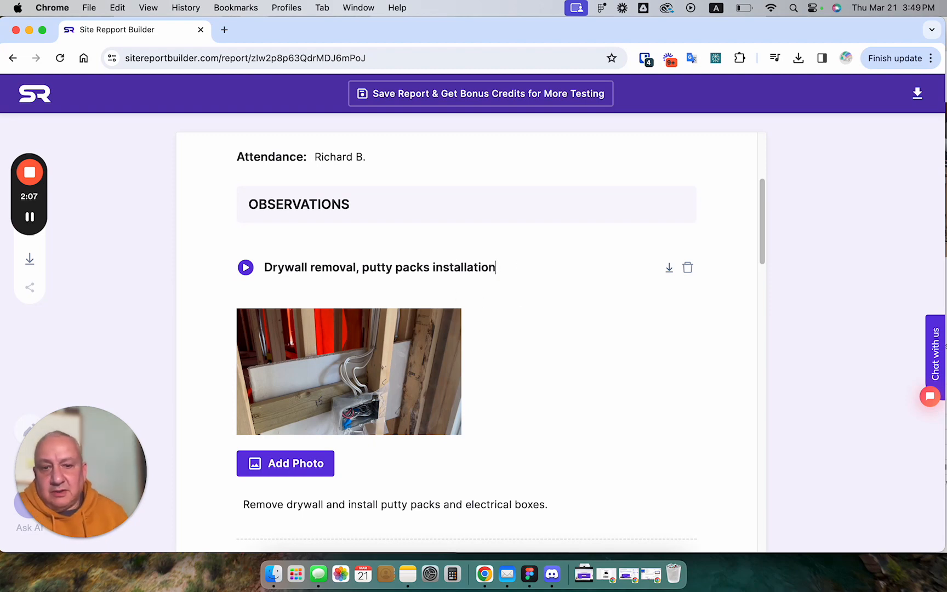
mouse_move(545, 503)
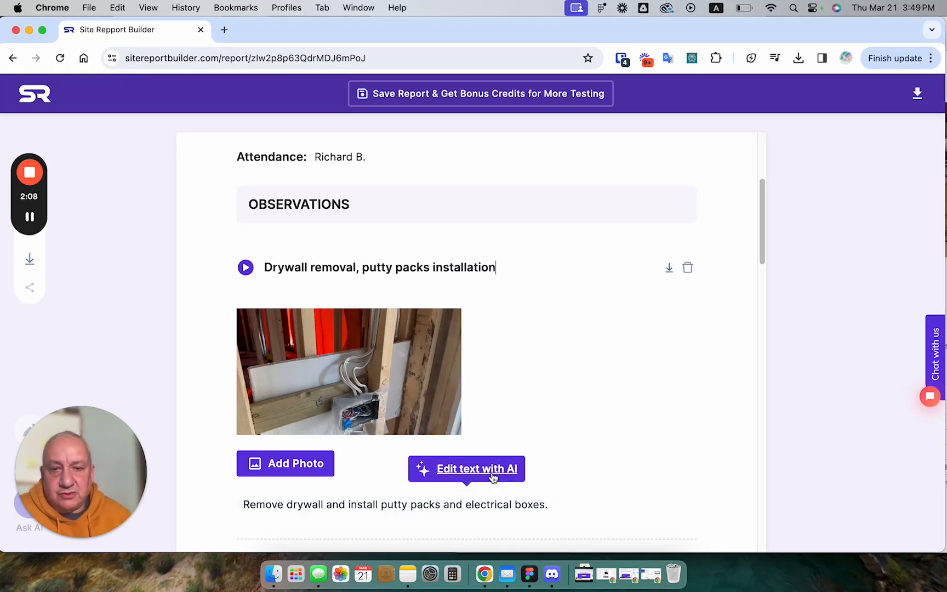
left_click(468, 474)
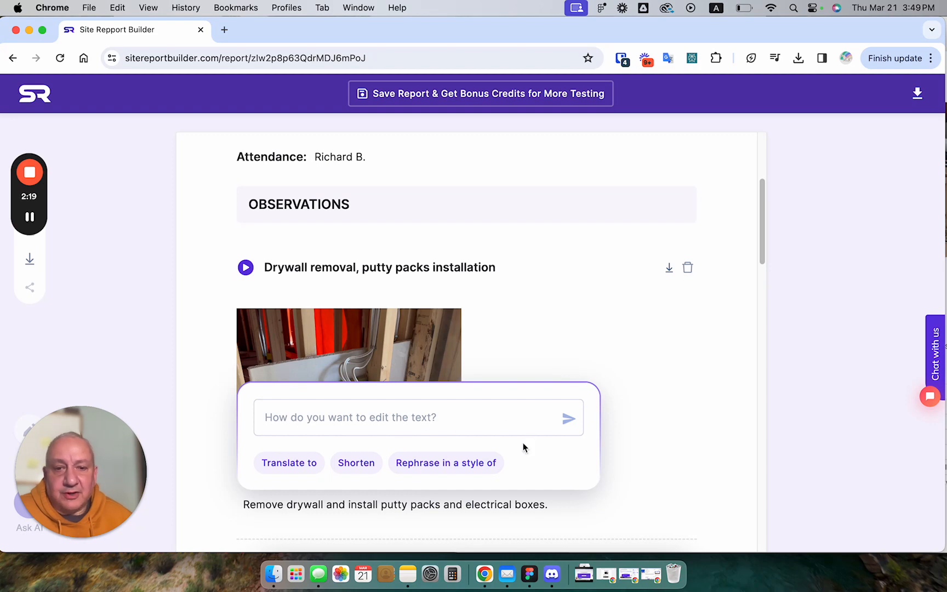
left_click(658, 450)
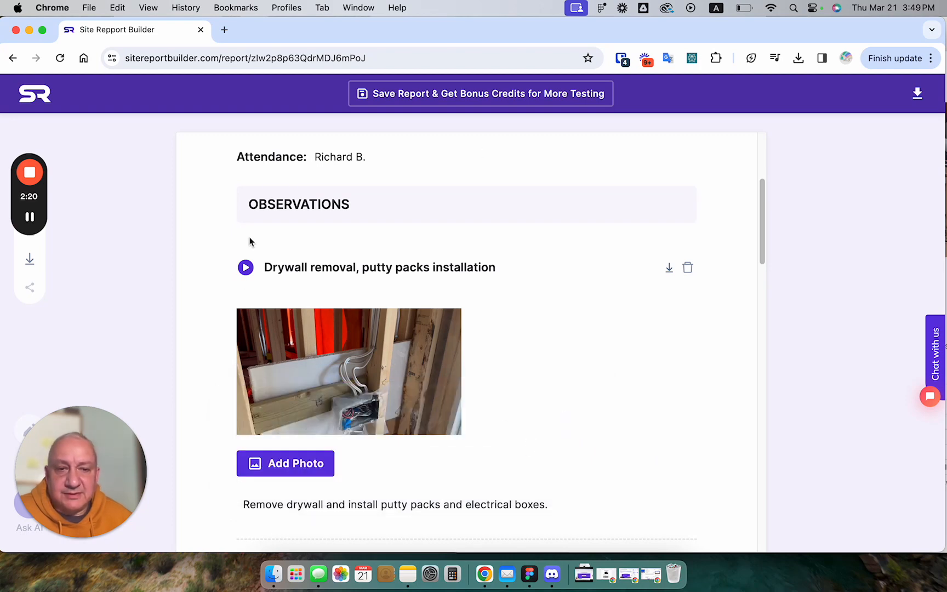
left_click(244, 267)
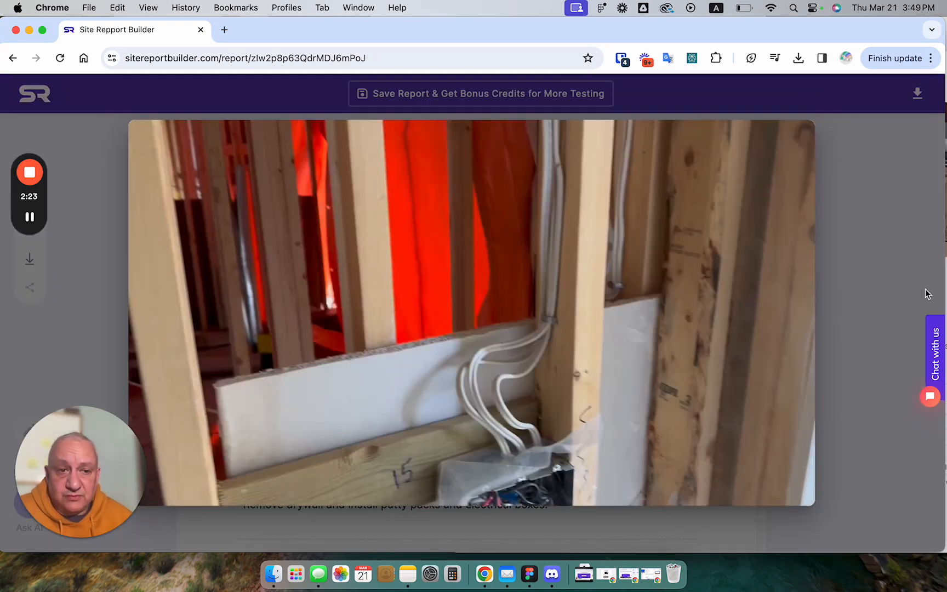
left_click(862, 282)
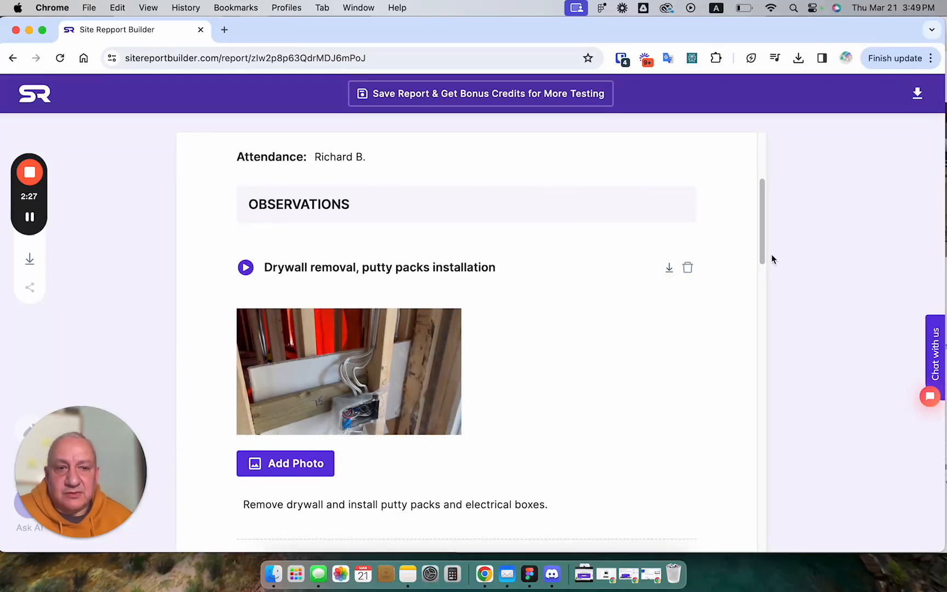
Draw a freehand signature in the Written by section at the end of the report and save it
left_click_drag(763, 251, 728, 343)
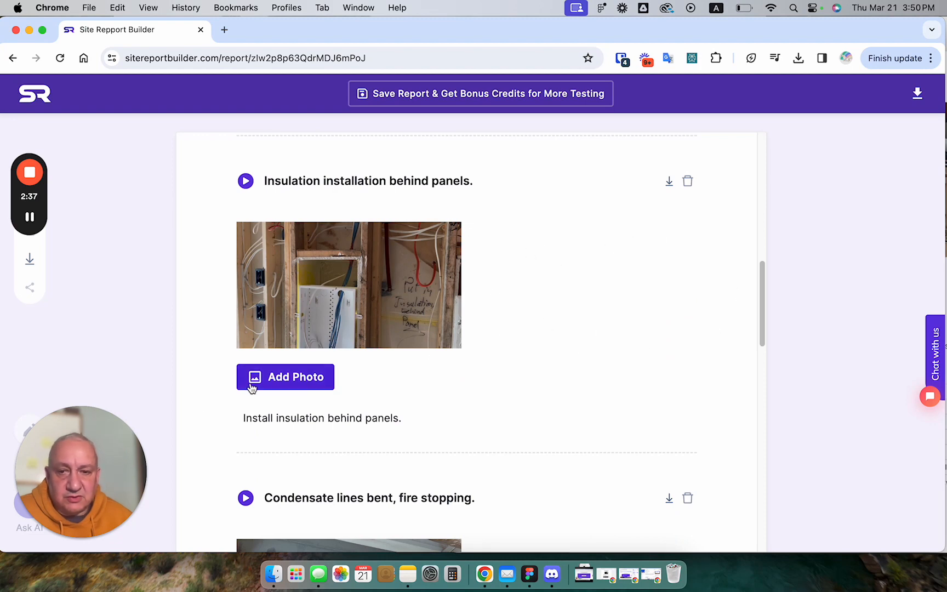
left_click_drag(762, 306, 725, 547)
mouse_move(330, 483)
left_mouse_down()
mouse_move(350, 474)
mouse_move(395, 480)
left_mouse_up()
left_click(431, 544)
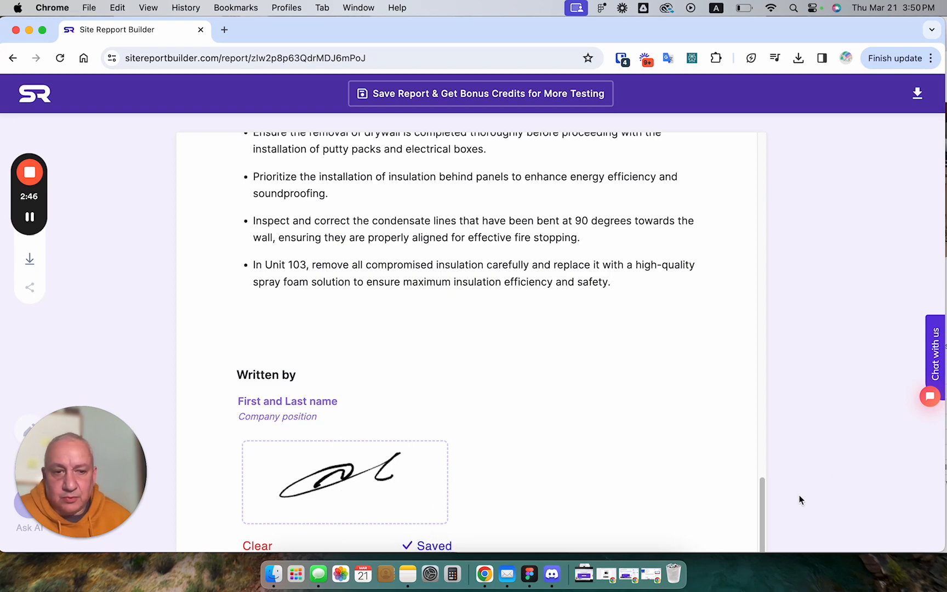
Add a company header at the start of the report and upload SRB logo.png from the Desktop folder as its logo
left_click_drag(768, 502, 761, 165)
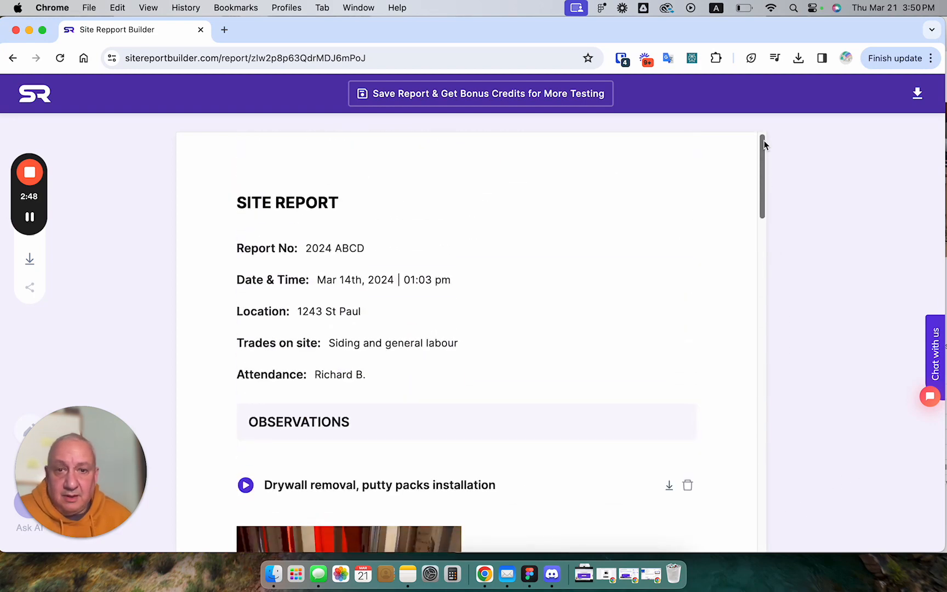
left_click(442, 154)
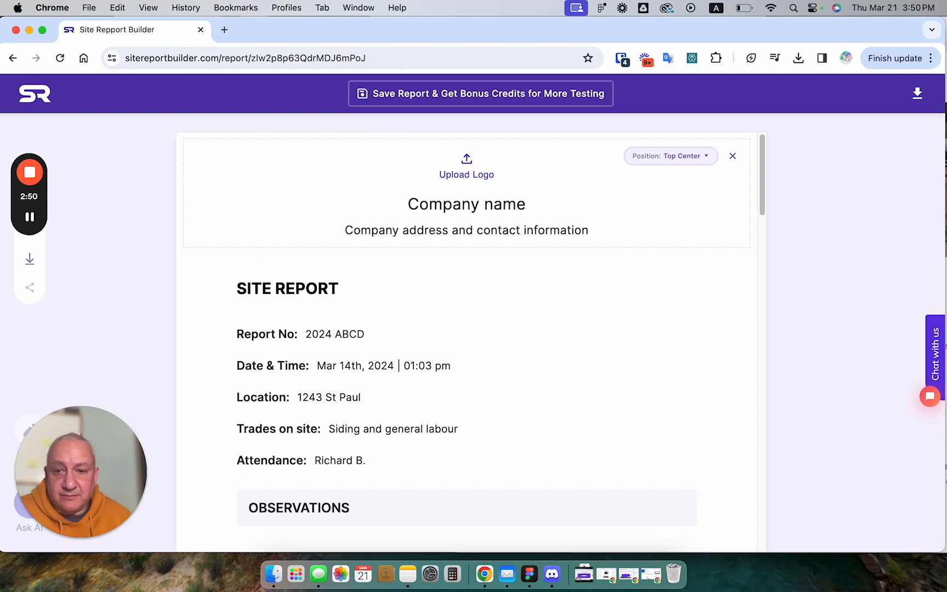
left_click(274, 574)
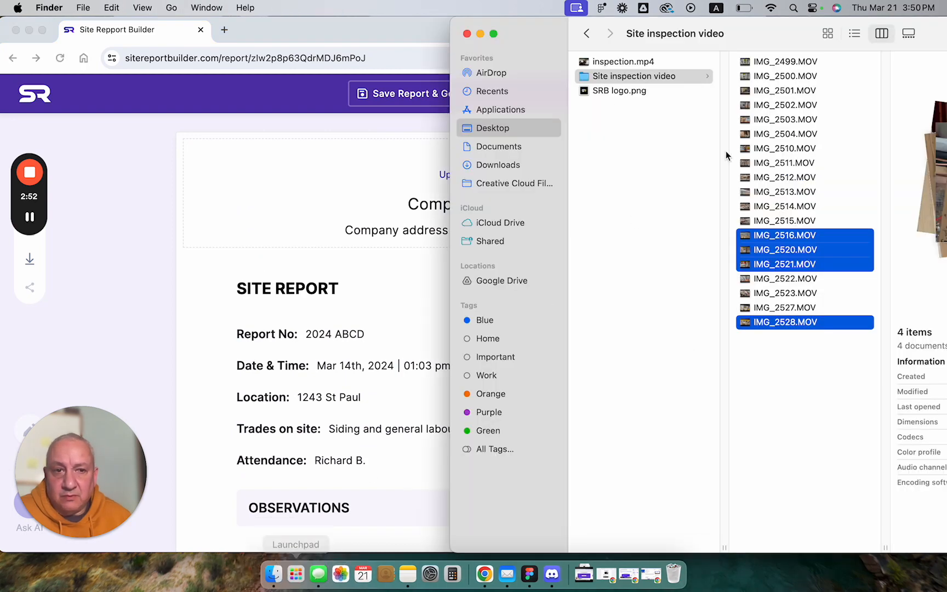
left_click(656, 76)
left_click(620, 91)
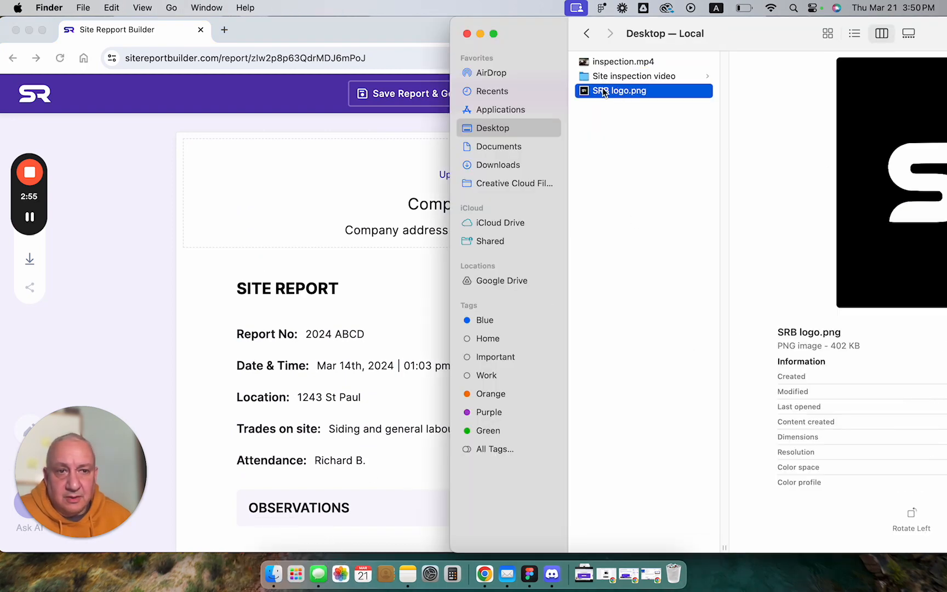
left_click_drag(603, 91, 419, 181)
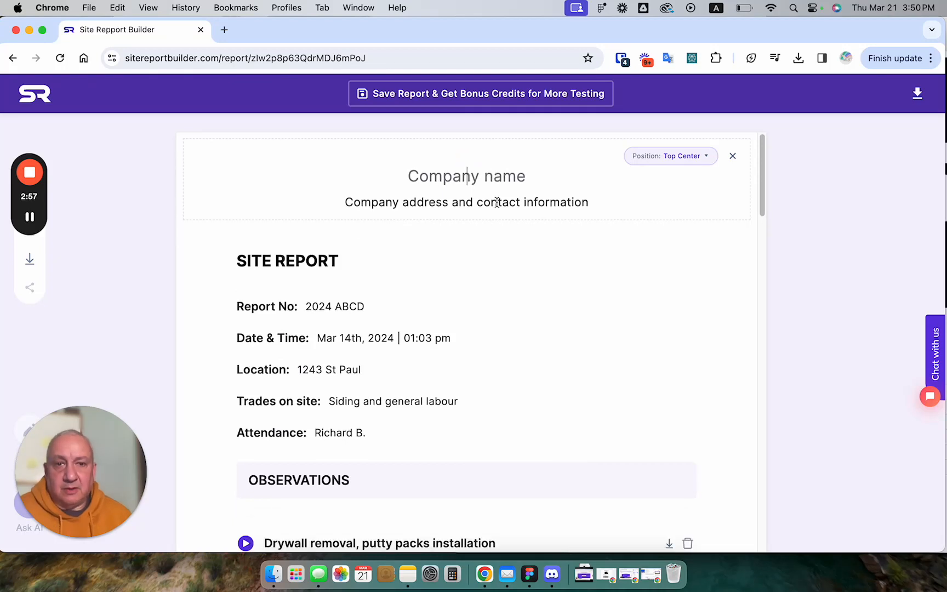
Enter ABC Architects as the company name and fill in the company's address in the report header
type("AB")
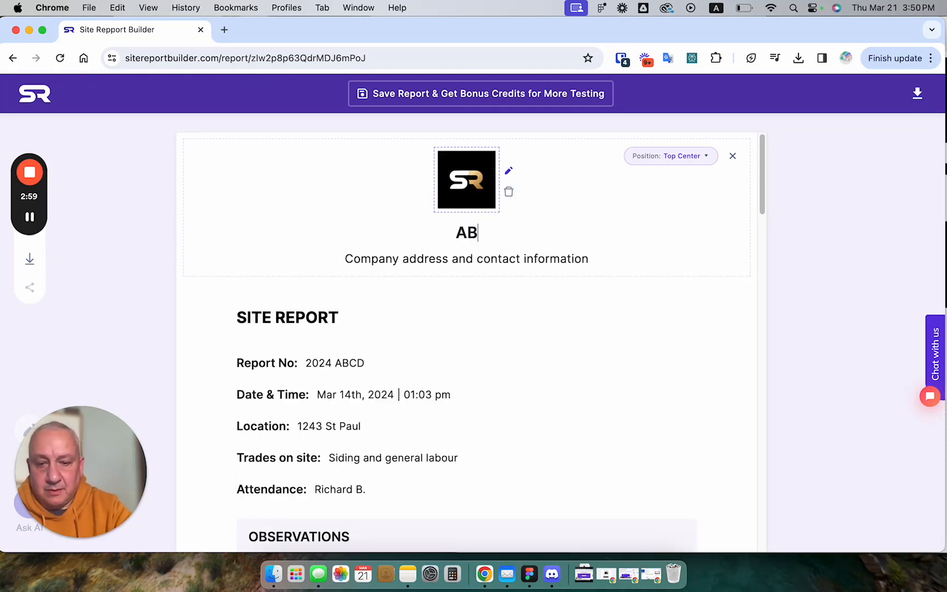
type("C Arch")
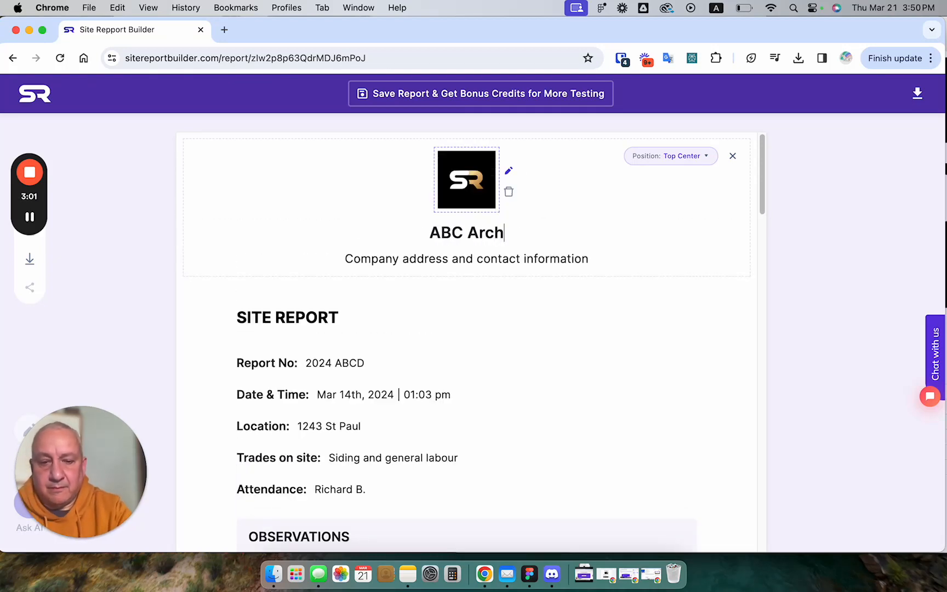
type("itects")
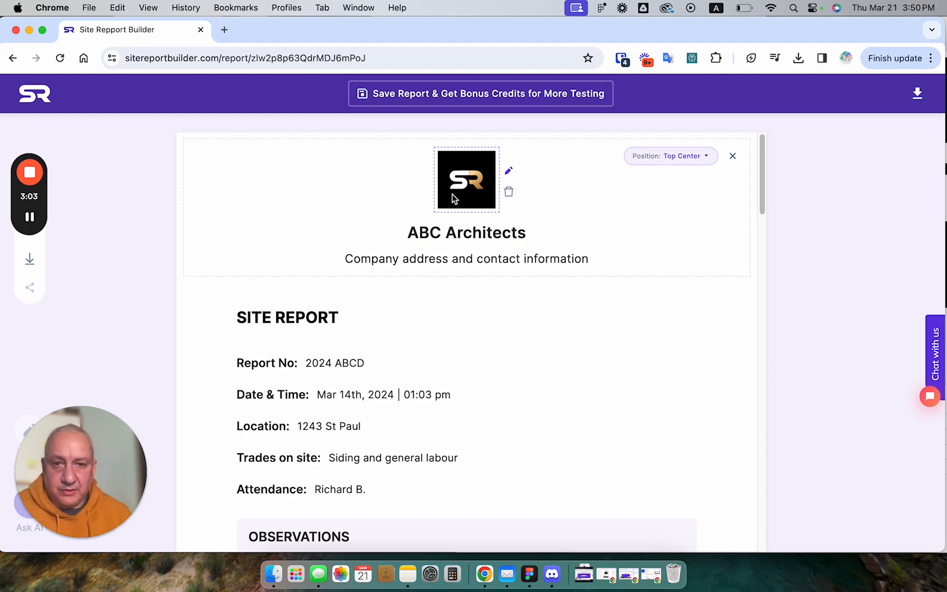
left_click(468, 251)
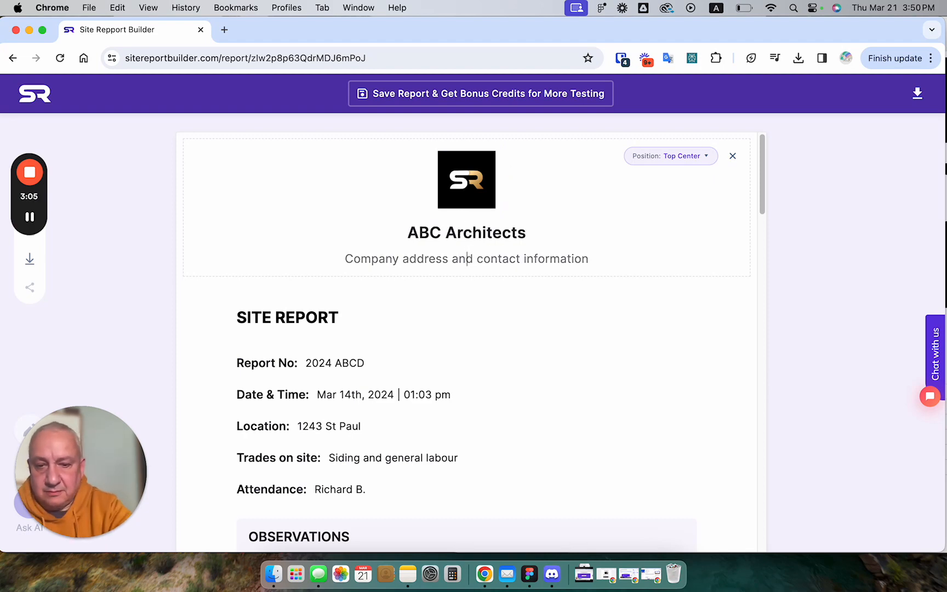
type("65432 Bernar")
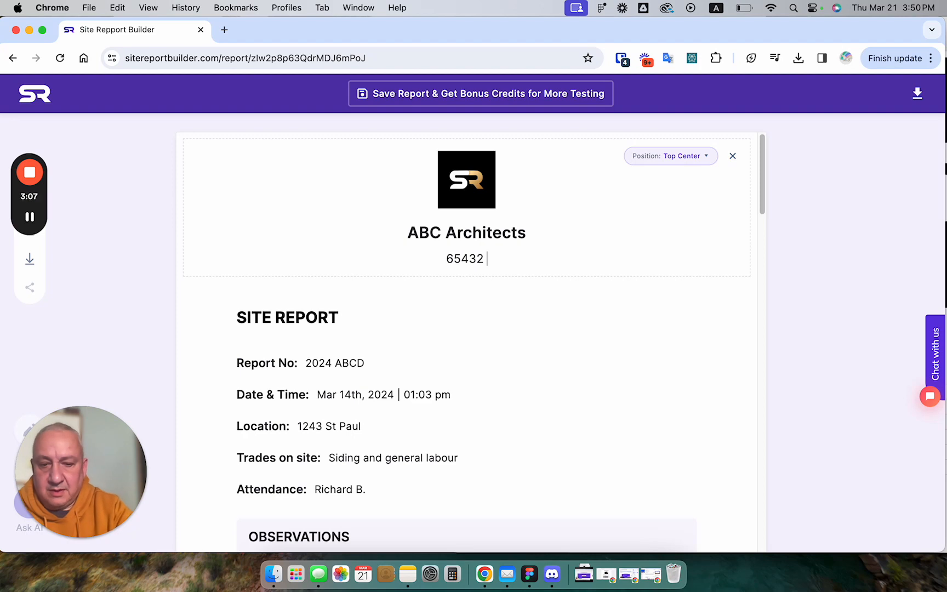
type("ds")
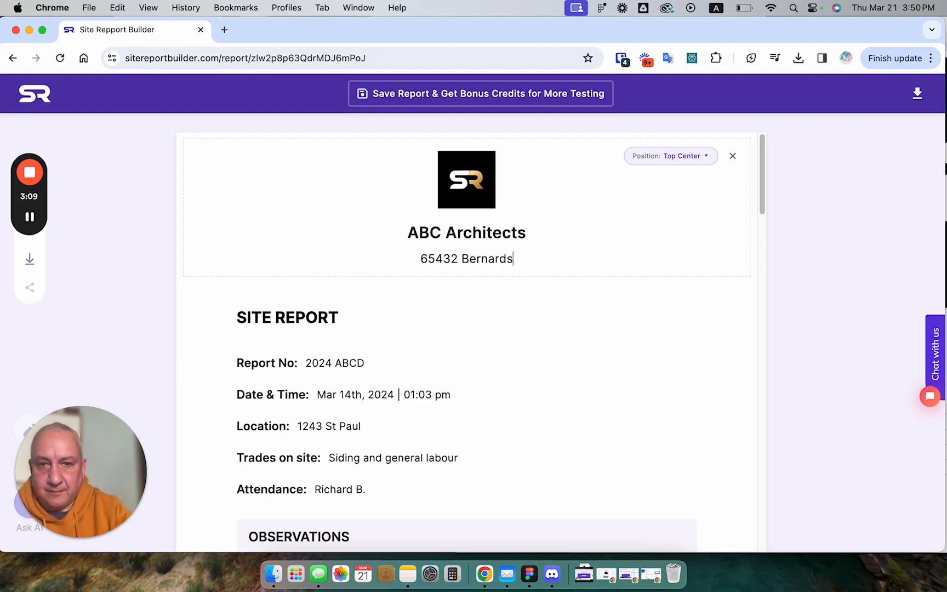
key("BackSpace")
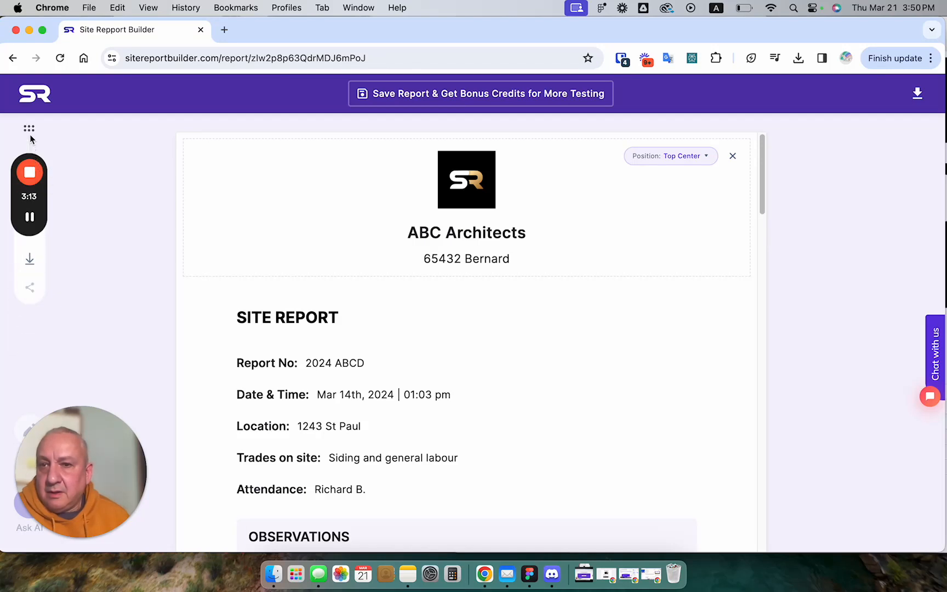
Download the finished site report as a PDF
left_click_drag(29, 144, 23, 317)
left_click(30, 260)
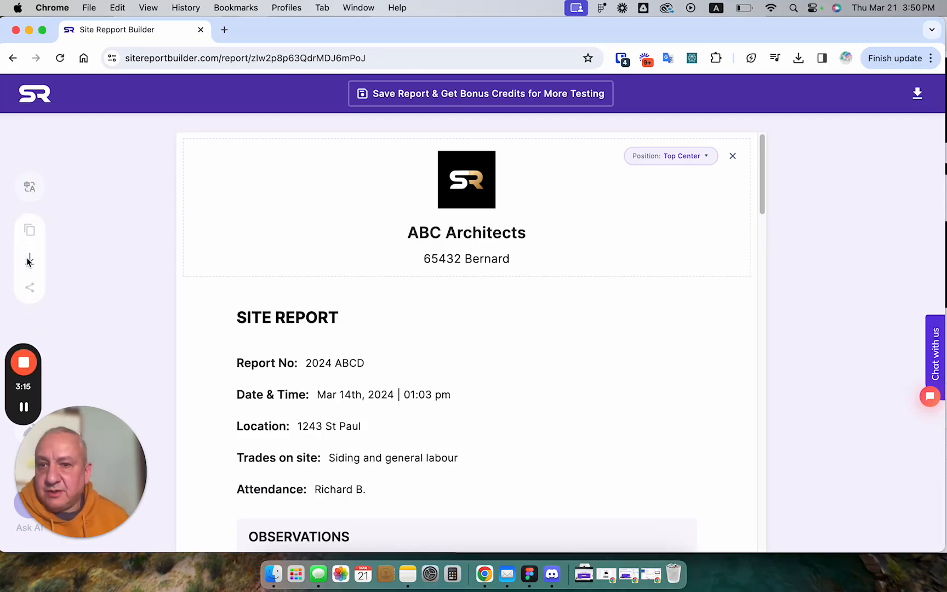
left_click(30, 262)
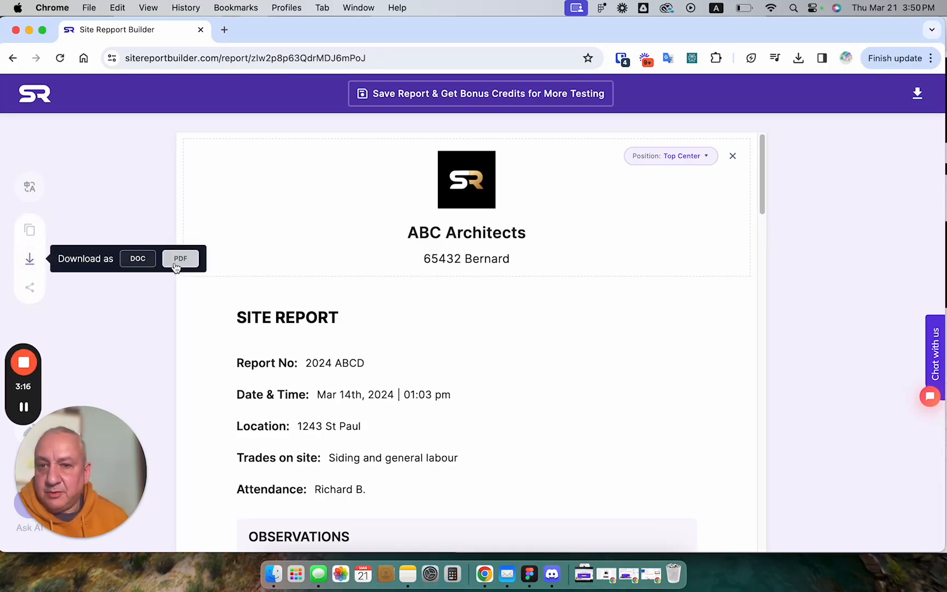
left_click(174, 264)
left_click(30, 260)
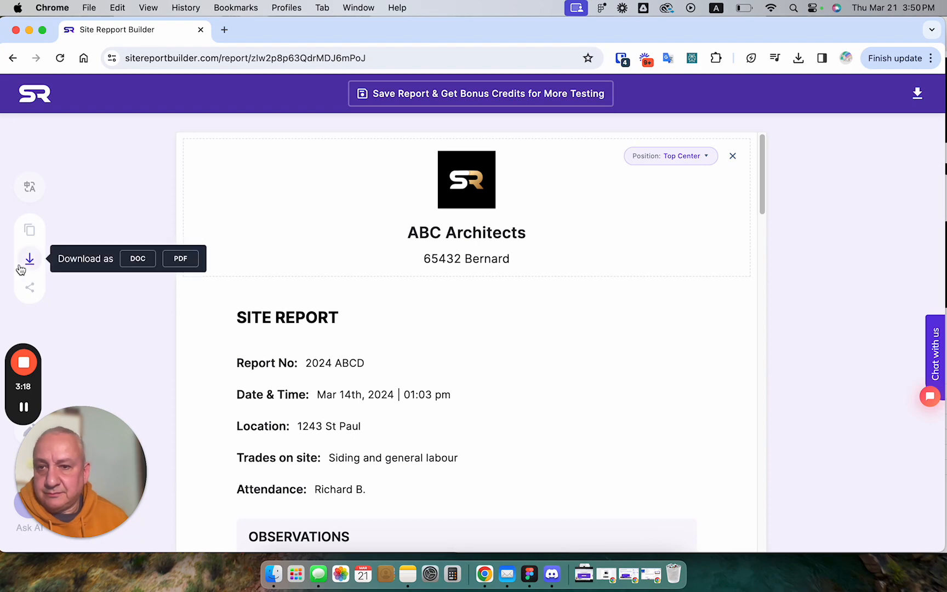
left_click(175, 260)
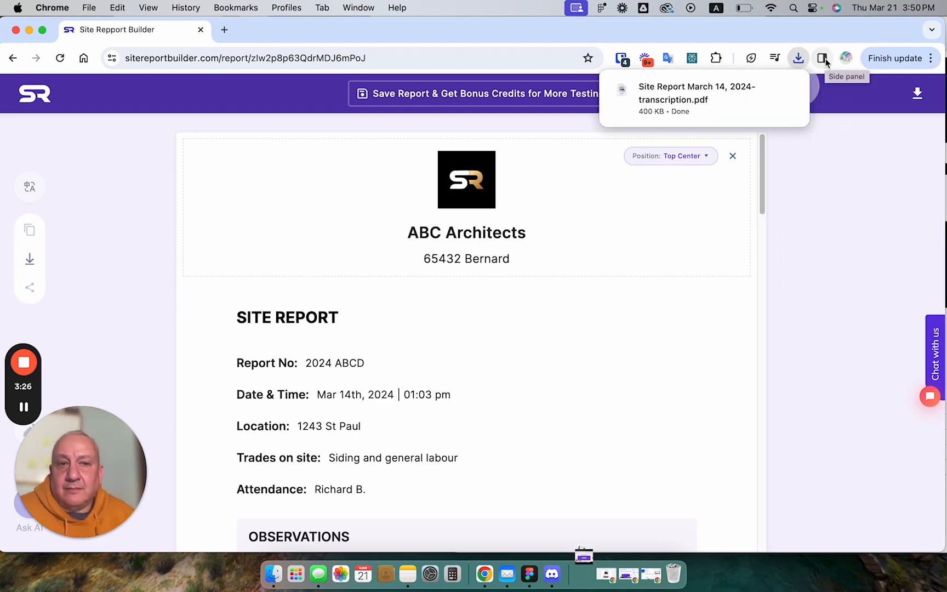
Open the downloaded PDF, check its header and observations, and return to the report editor
left_click(736, 107)
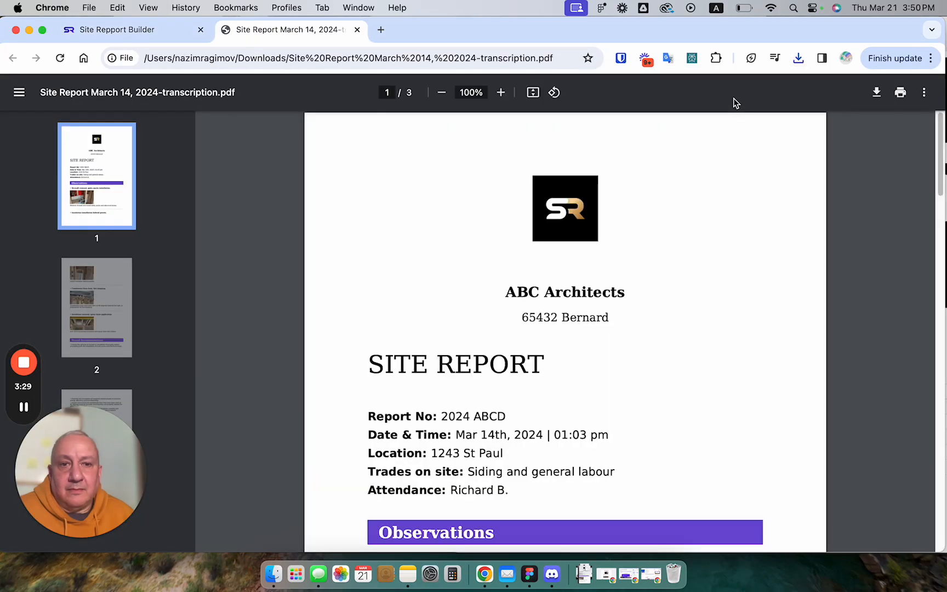
left_click_drag(939, 186, 748, 95)
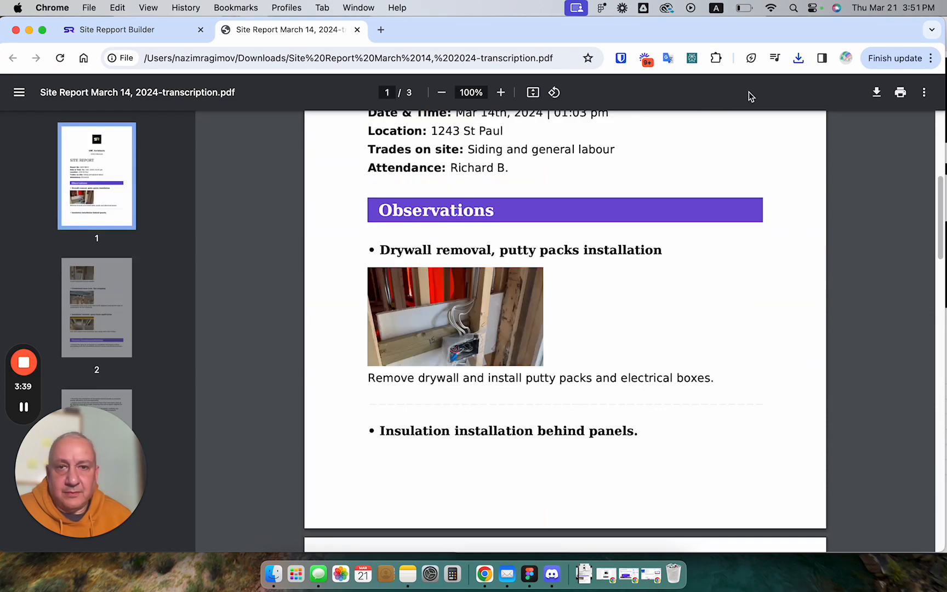
left_click(126, 29)
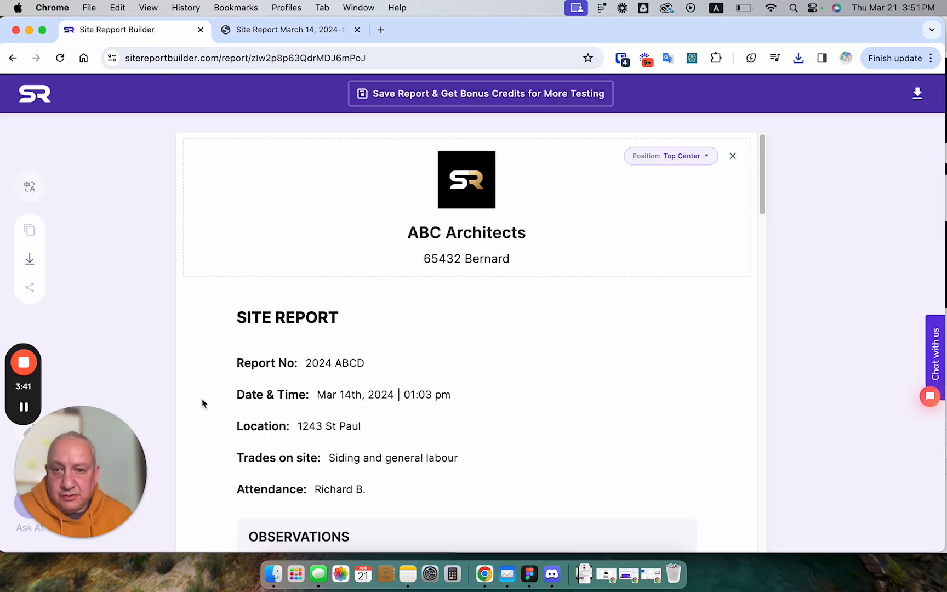
left_click_drag(104, 419, 560, 417)
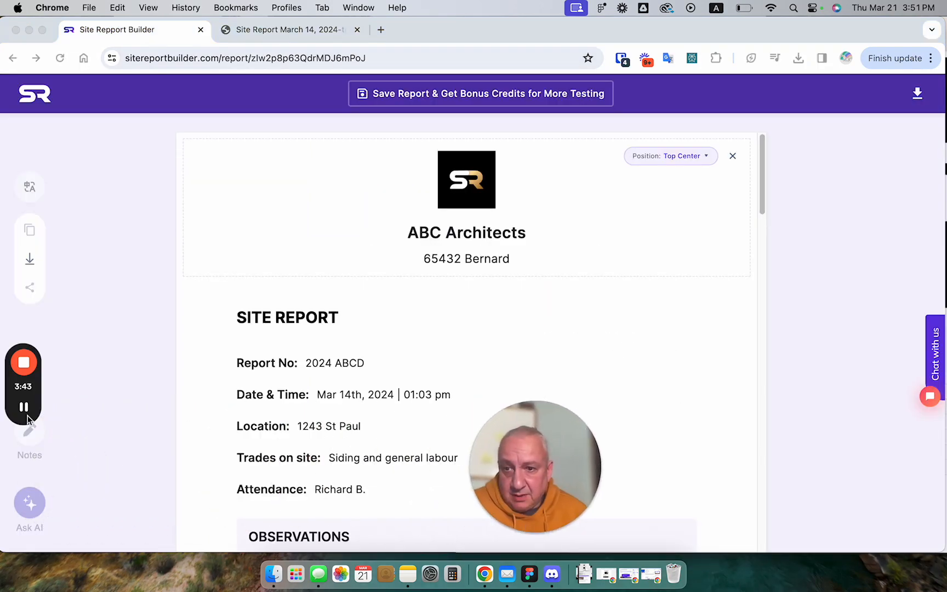
left_click_drag(26, 322, 741, 386)
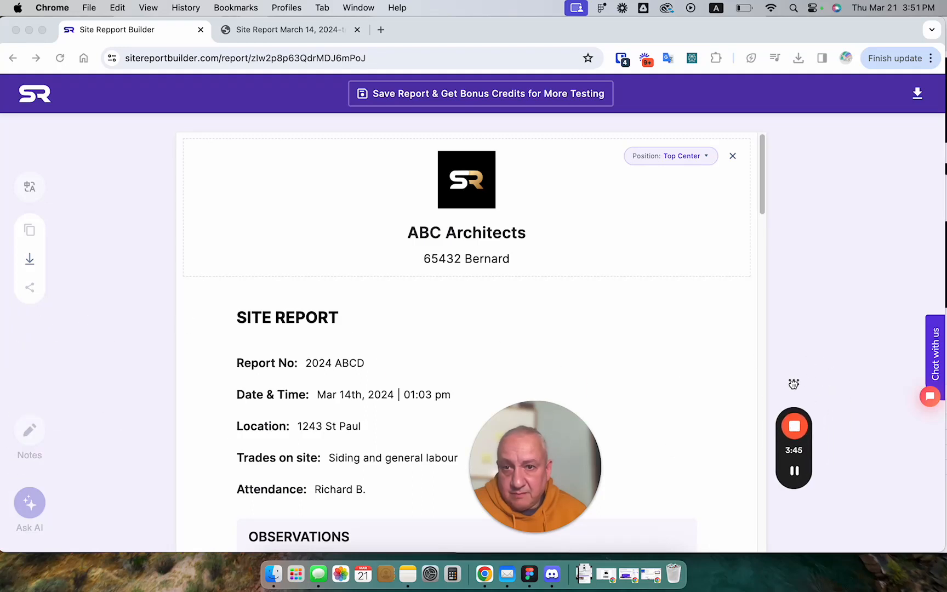
left_click_drag(523, 405, 711, 410)
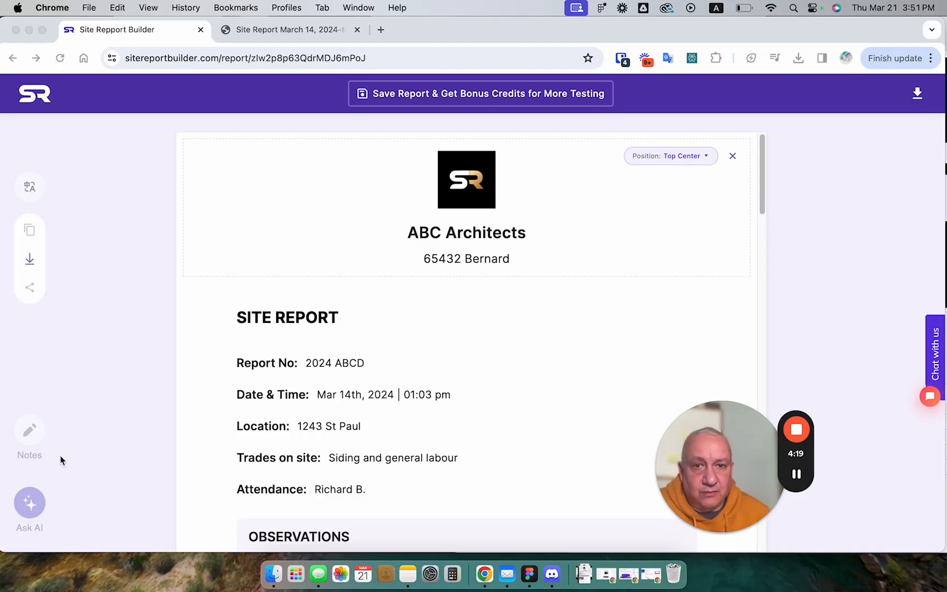
left_click(764, 167)
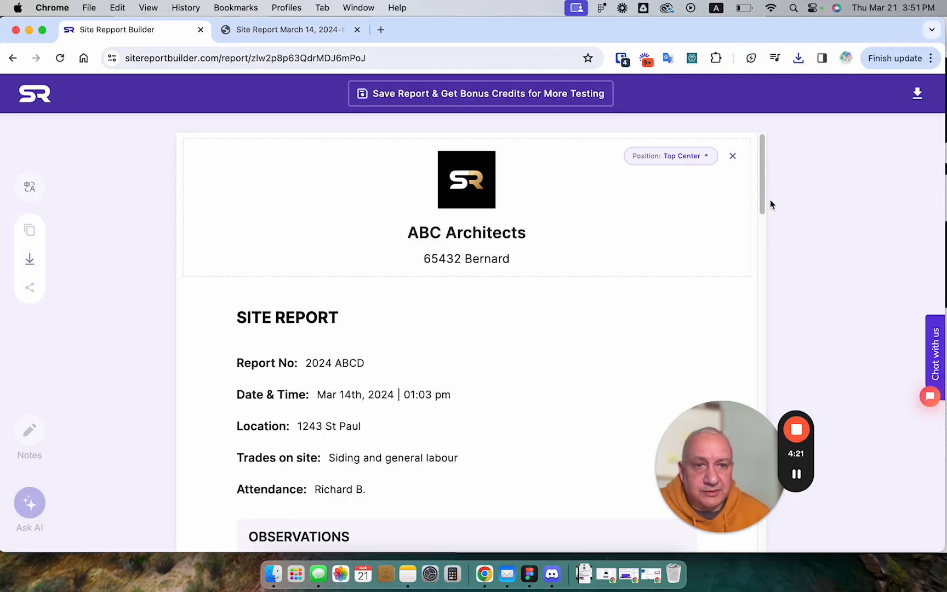